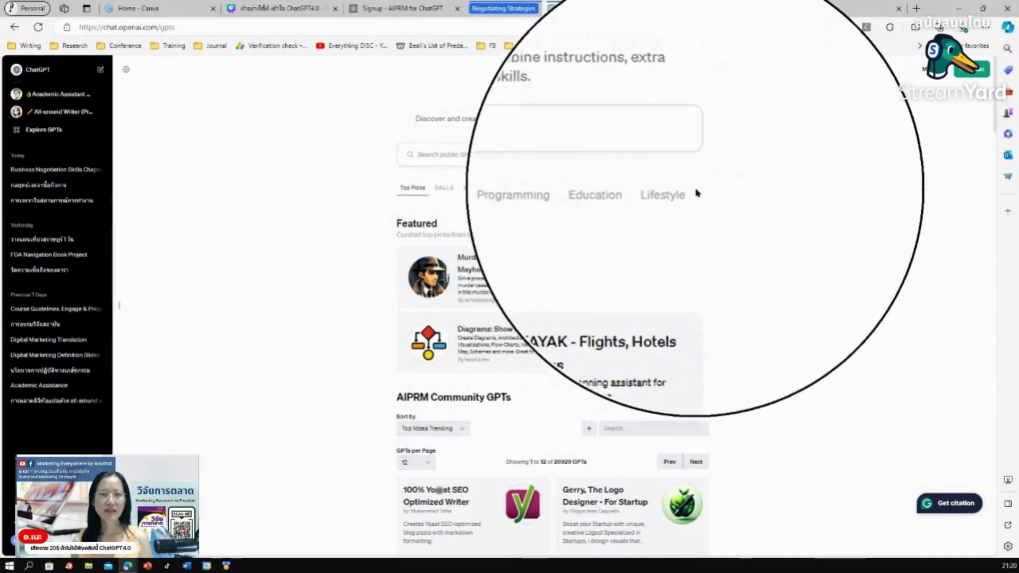
# Display the DALL·E category of public GPTs.
pyautogui.press('super+plus')
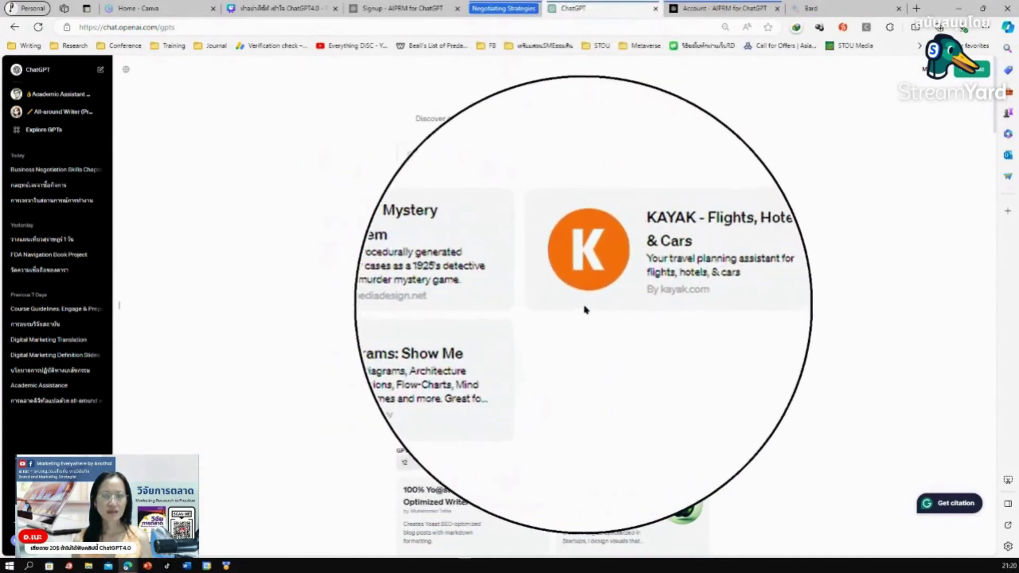
pyautogui.press('super+Escape')
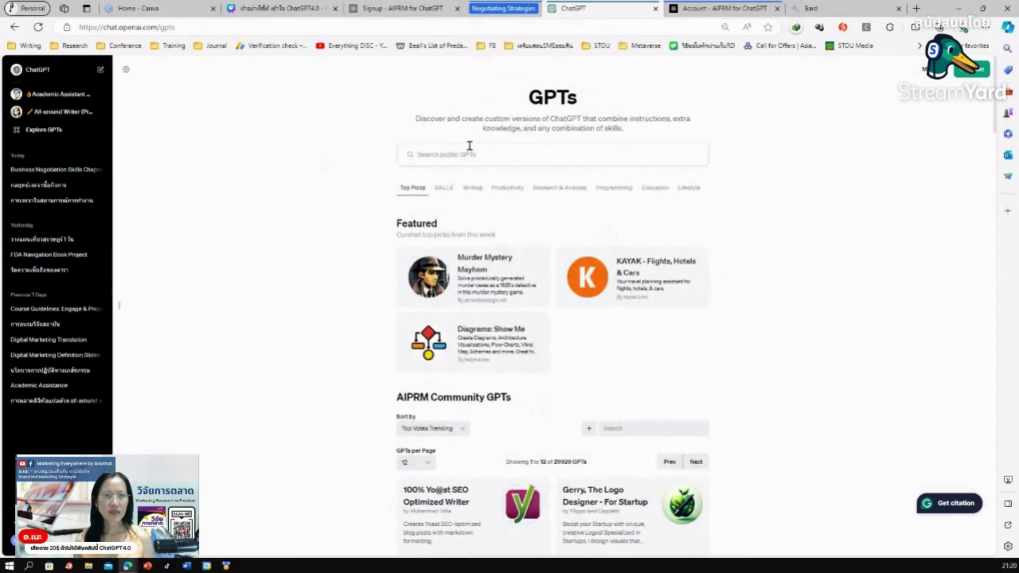
pyautogui.click(455, 192)
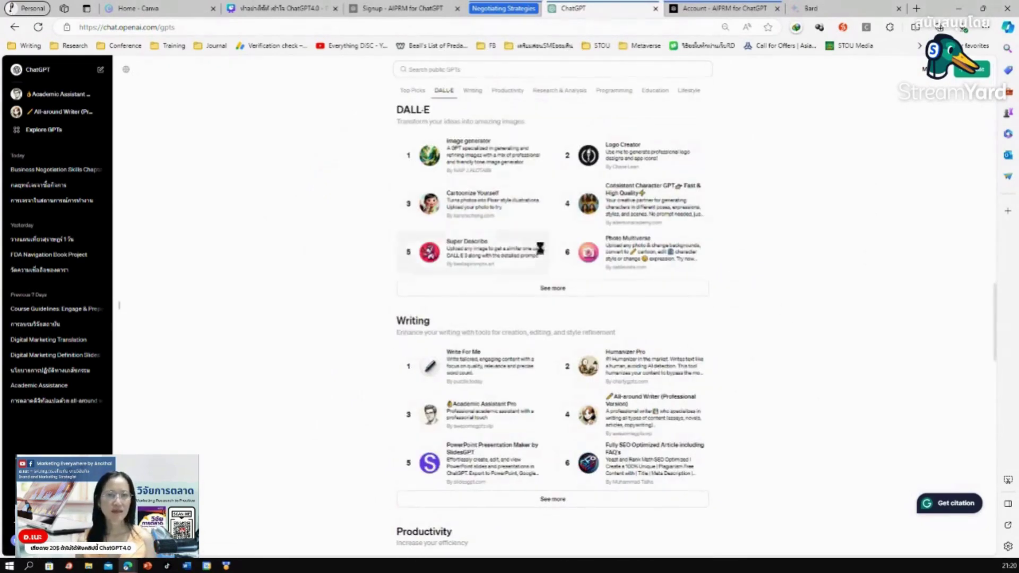
pyautogui.press('super+plus')
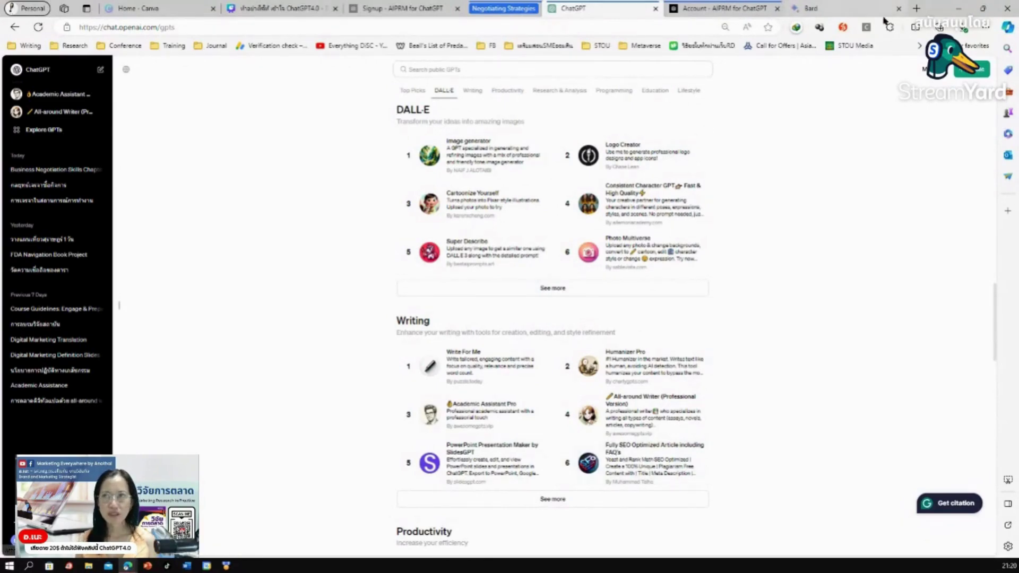
# Raise the browser's page zoom by two levels and open the image generator GPT from the DALL·E list.
pyautogui.click(984, 27)
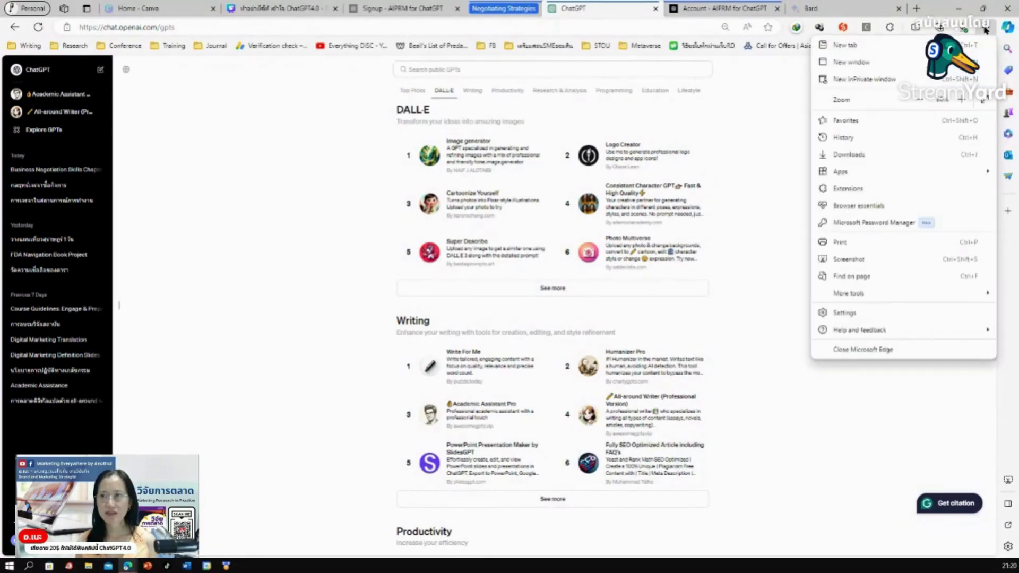
pyautogui.click(962, 100)
pyautogui.click(962, 100)
pyautogui.click(845, 415)
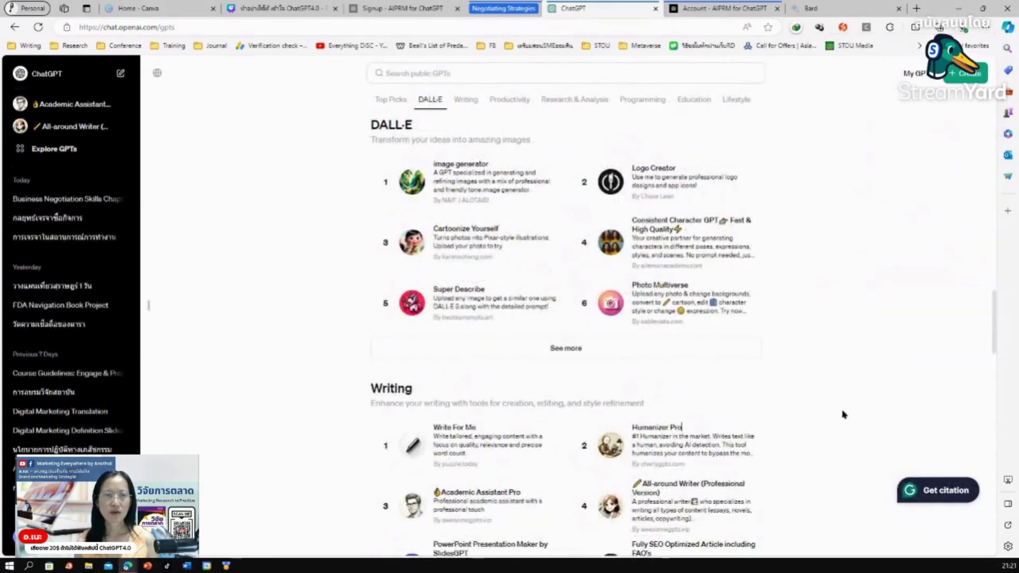
pyautogui.click(441, 198)
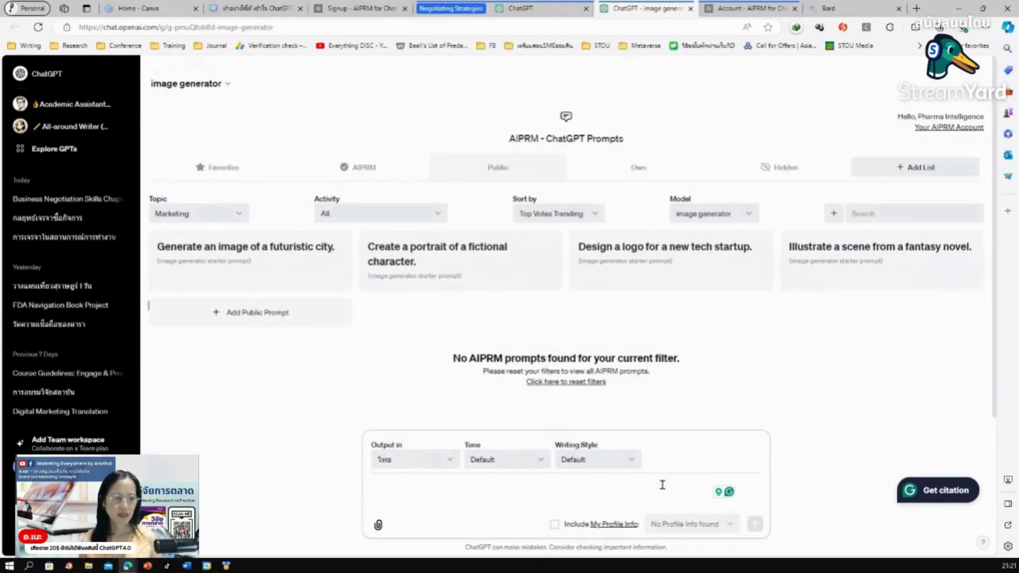
# Submit the prompt "create photo of business meeting" to the image generator.
pyautogui.write('create pht')
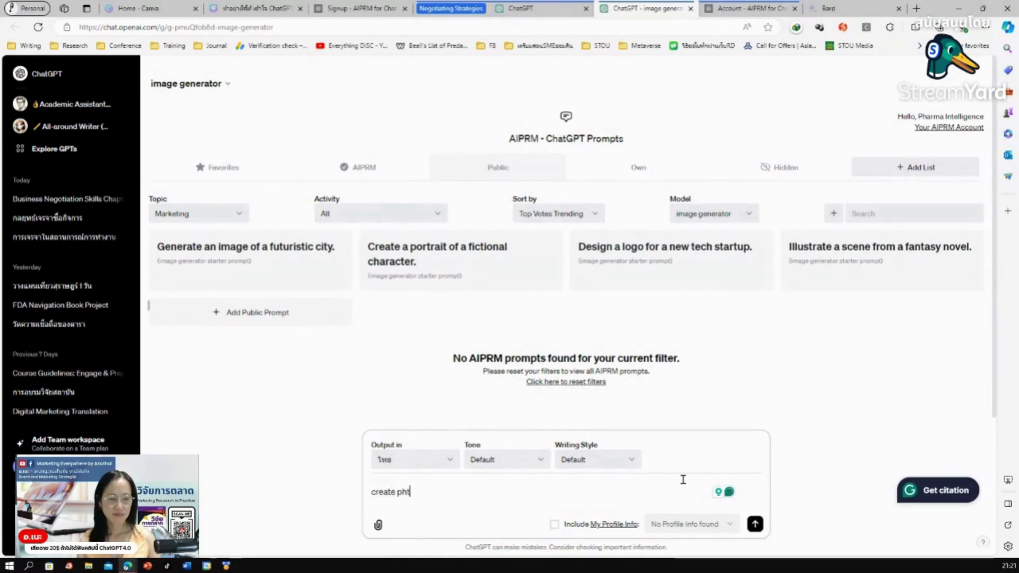
pyautogui.write('o')
pyautogui.press('BackSpace')
pyautogui.press('BackSpace')
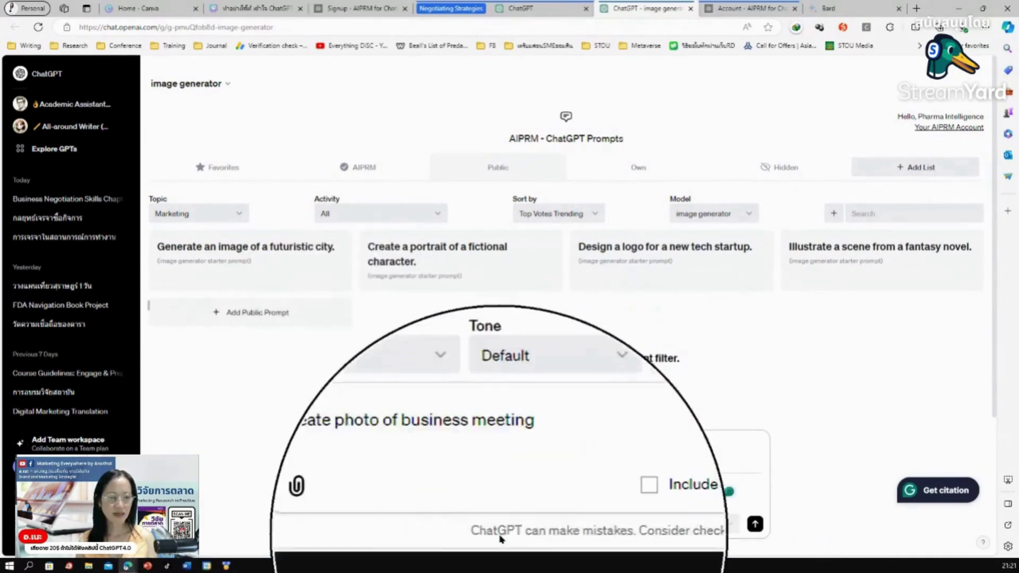
pyautogui.press('Return')
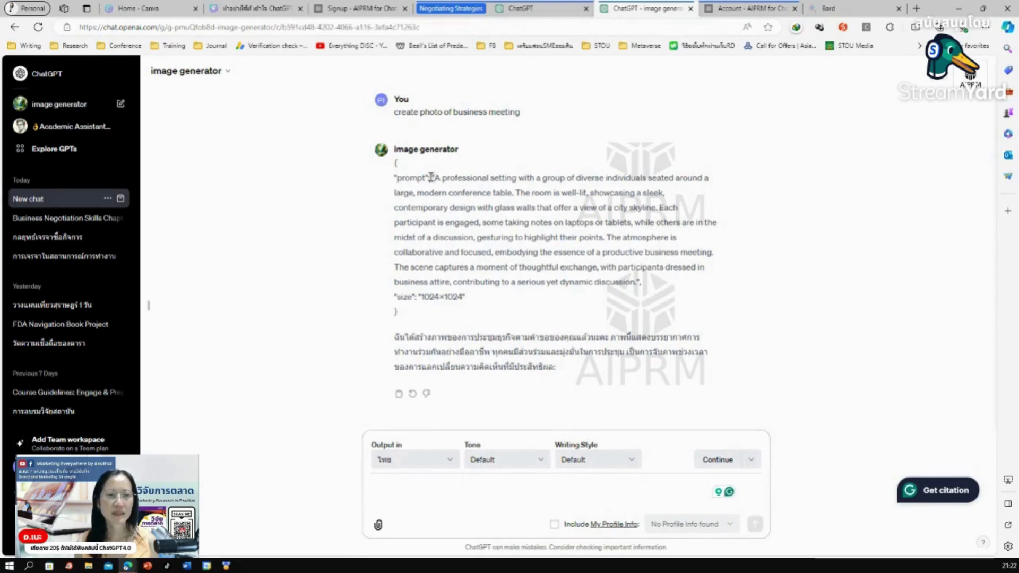
# Copy the detailed meeting-scene prompt from the reply, including its 1024×1024 size, and submit it to the image generator.
pyautogui.moveTo(433, 177); pyautogui.dragTo(483, 305)
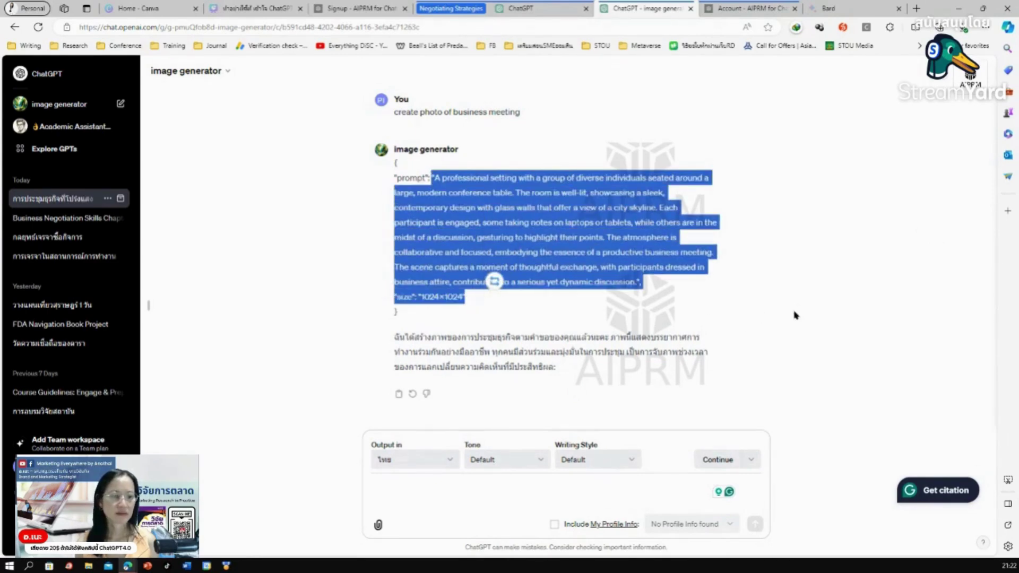
pyautogui.hotkey('ctrl', 'c')
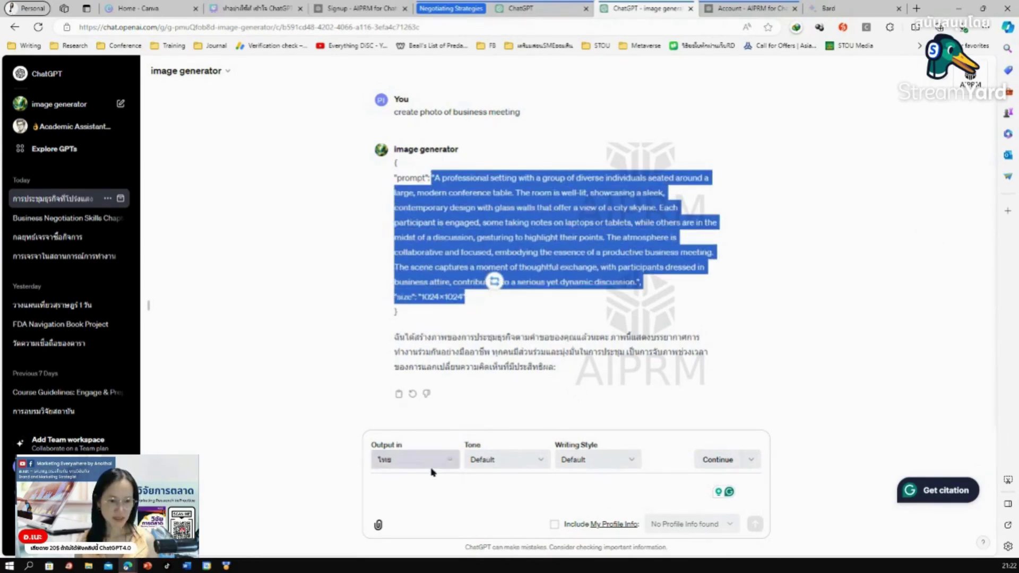
pyautogui.click(495, 476)
pyautogui.hotkey('ctrl', 'v')
pyautogui.press('Return')
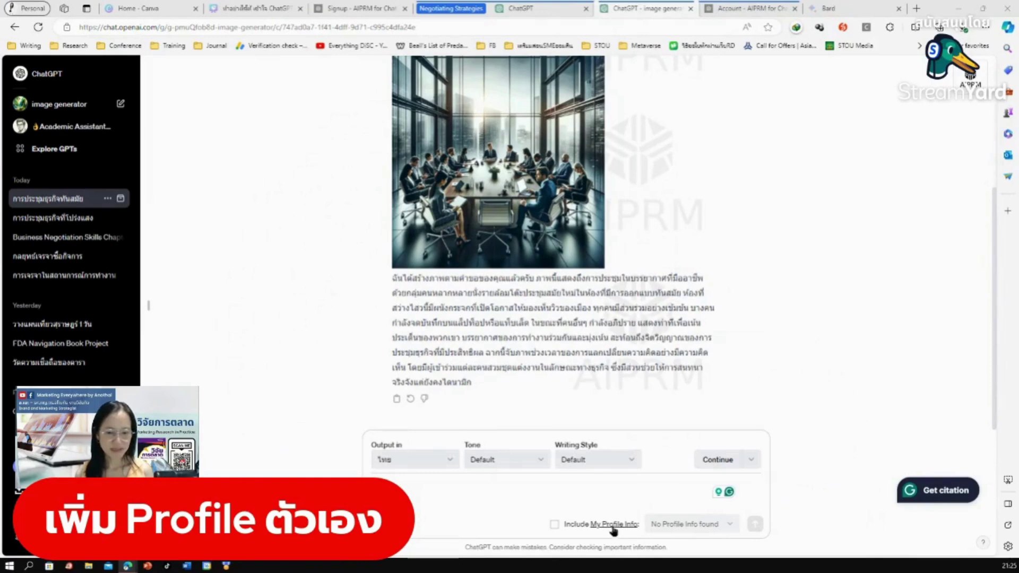
# View the My Profile Info page of the AIPRM account and return to the image generator chat.
pyautogui.click(614, 524)
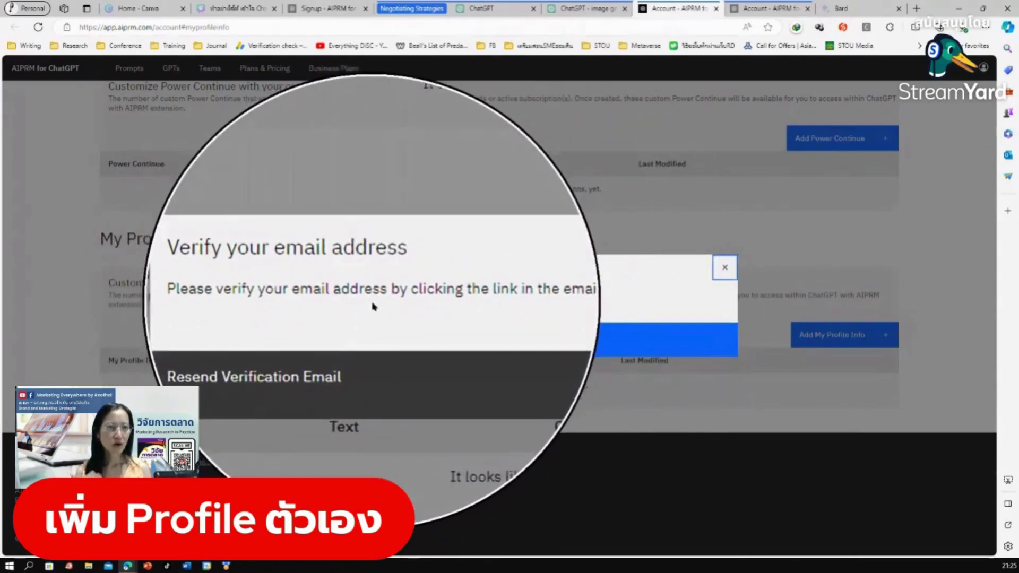
pyautogui.press('super+Escape')
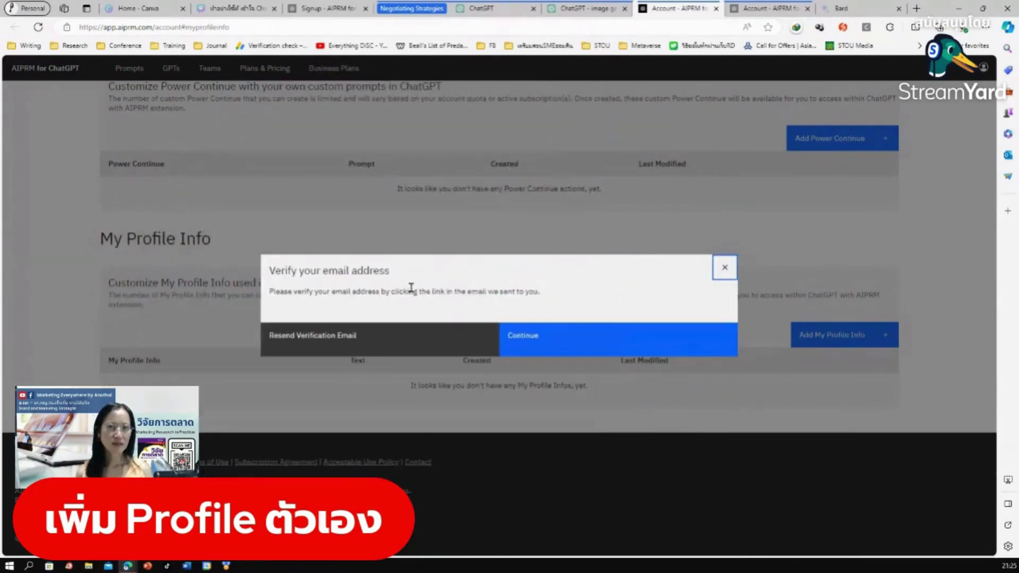
pyautogui.click(555, 11)
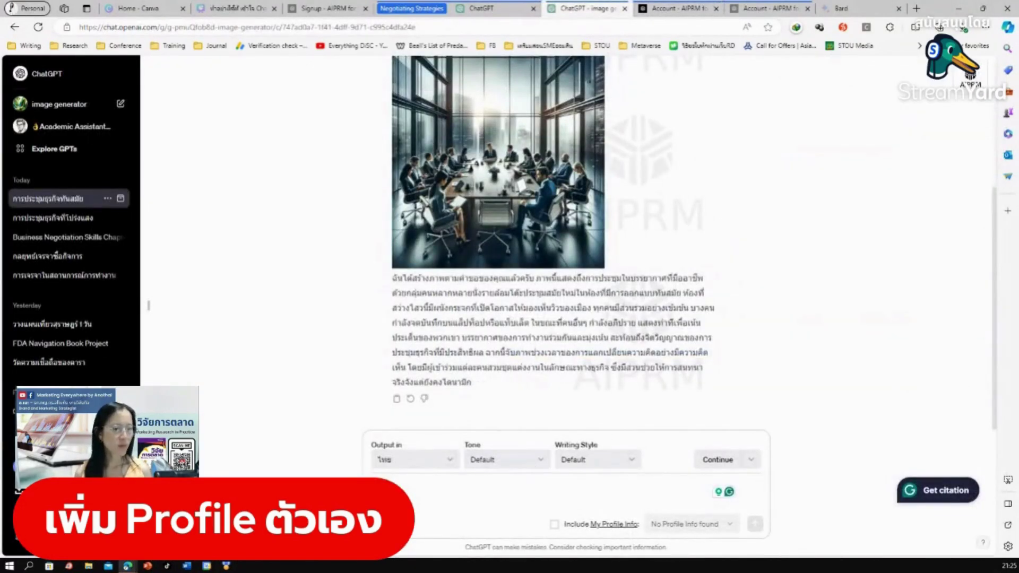
# Restore the browser window from maximized, make it taller and wider, and reposition it so that its account menu is uncovered.
pyautogui.click(16, 466)
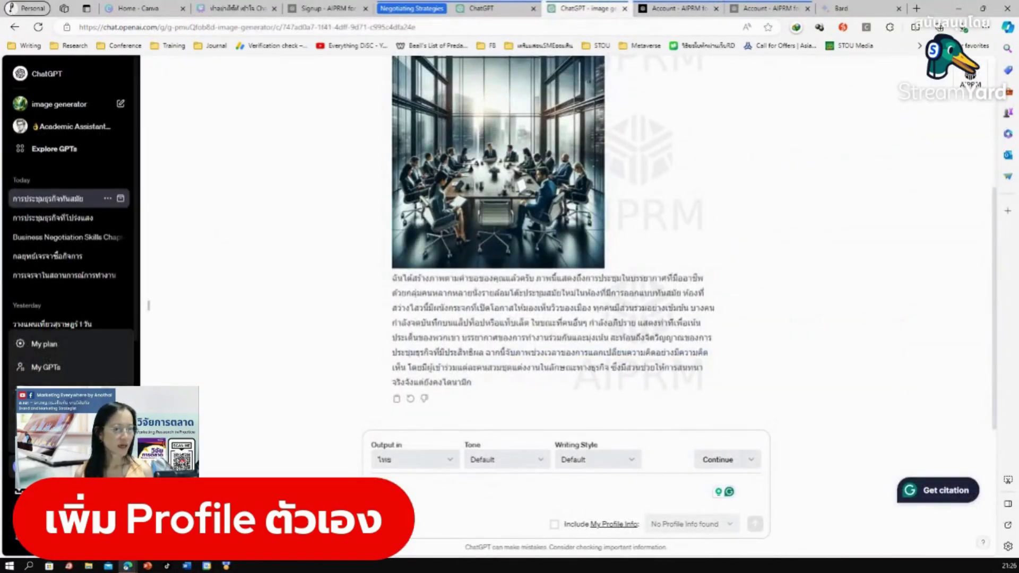
pyautogui.press('Escape')
pyautogui.click(16, 465)
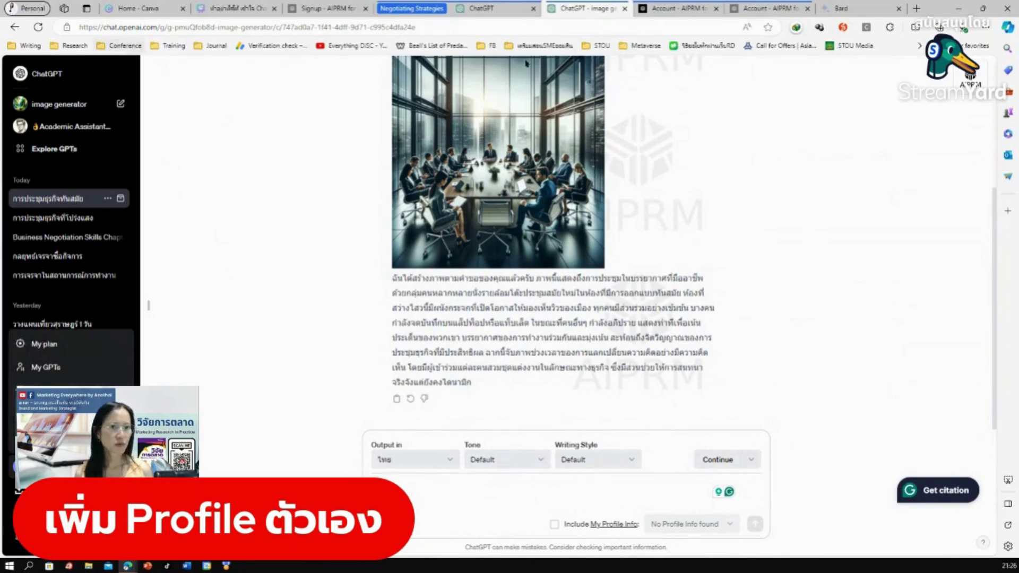
pyautogui.click(983, 8)
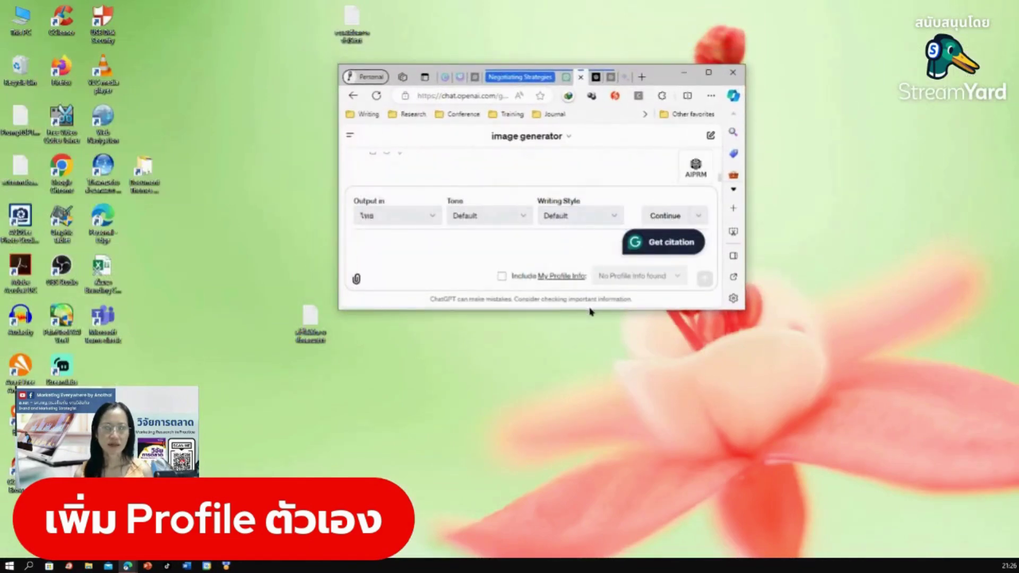
pyautogui.moveTo(595, 311); pyautogui.dragTo(562, 541)
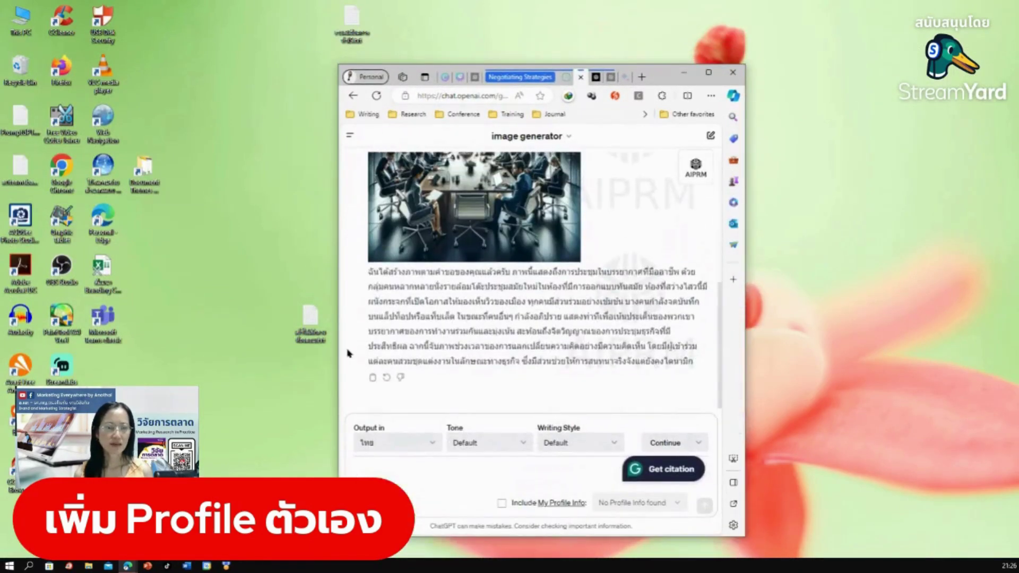
pyautogui.moveTo(336, 339); pyautogui.dragTo(14, 339)
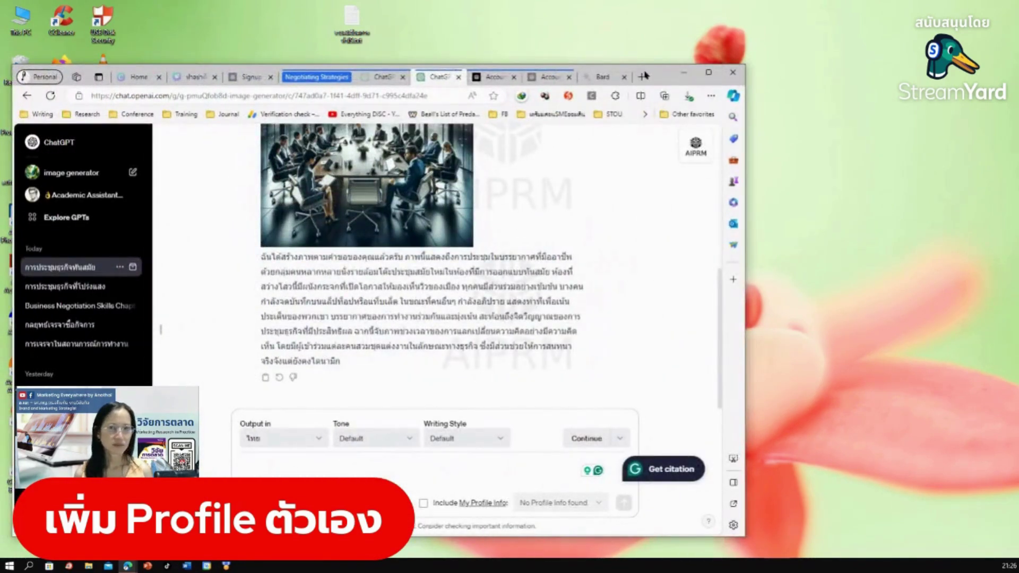
pyautogui.moveTo(658, 79); pyautogui.dragTo(774, 3)
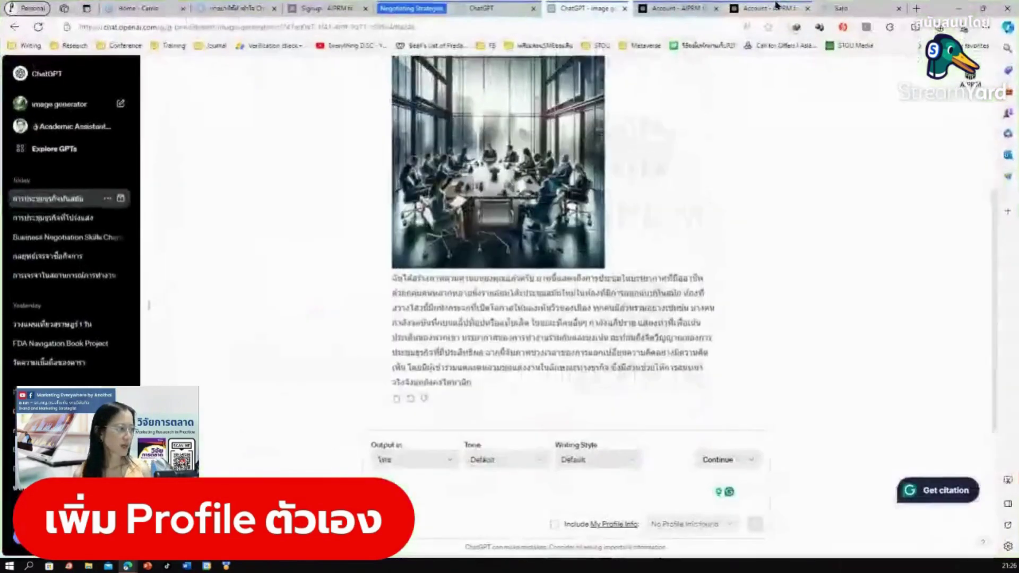
pyautogui.click(983, 8)
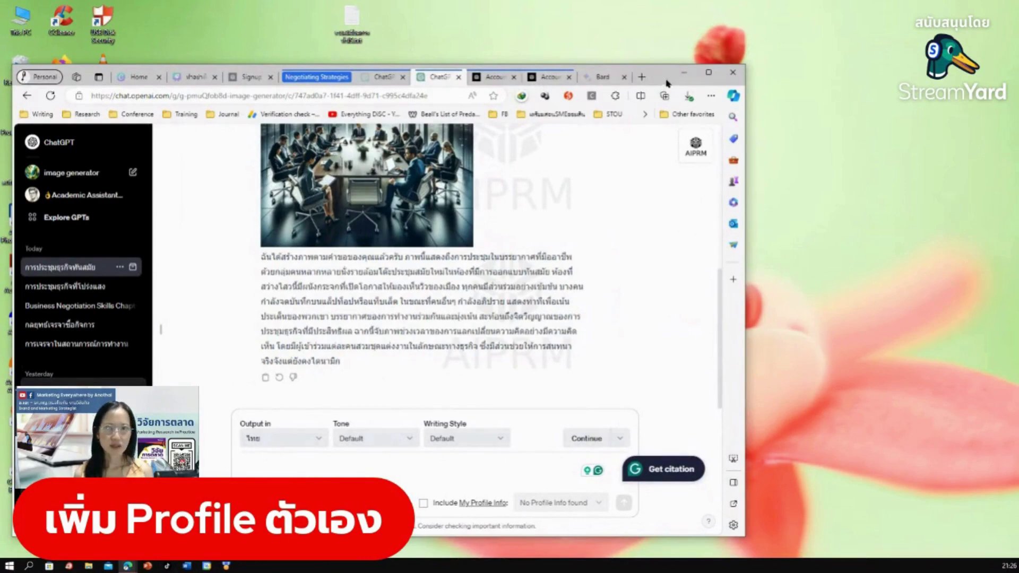
pyautogui.moveTo(664, 72); pyautogui.dragTo(924, 37)
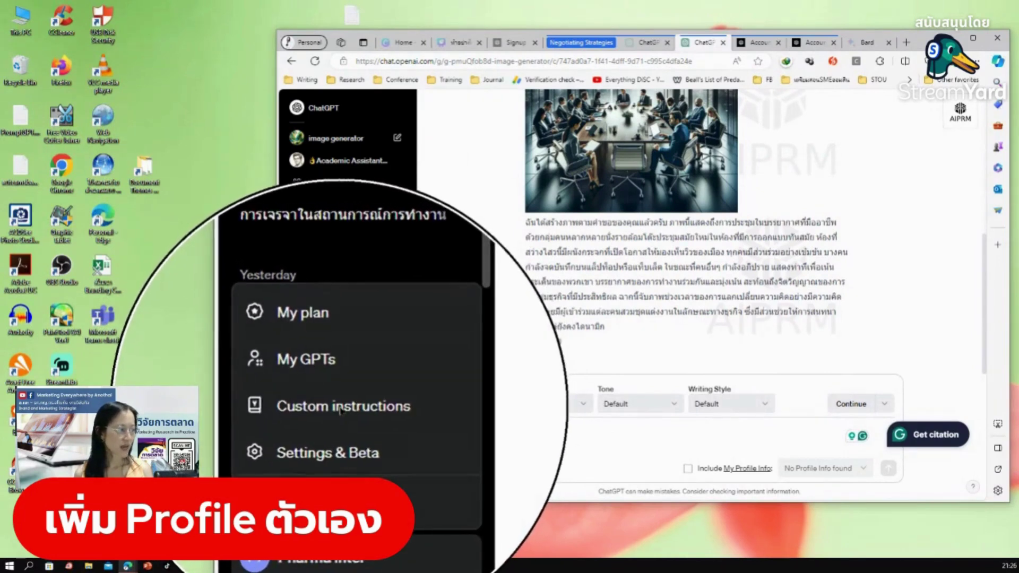
# Review the General and Builder profile settings of the ChatGPT account, close them, and maximize the browser window.
pyautogui.click(328, 438)
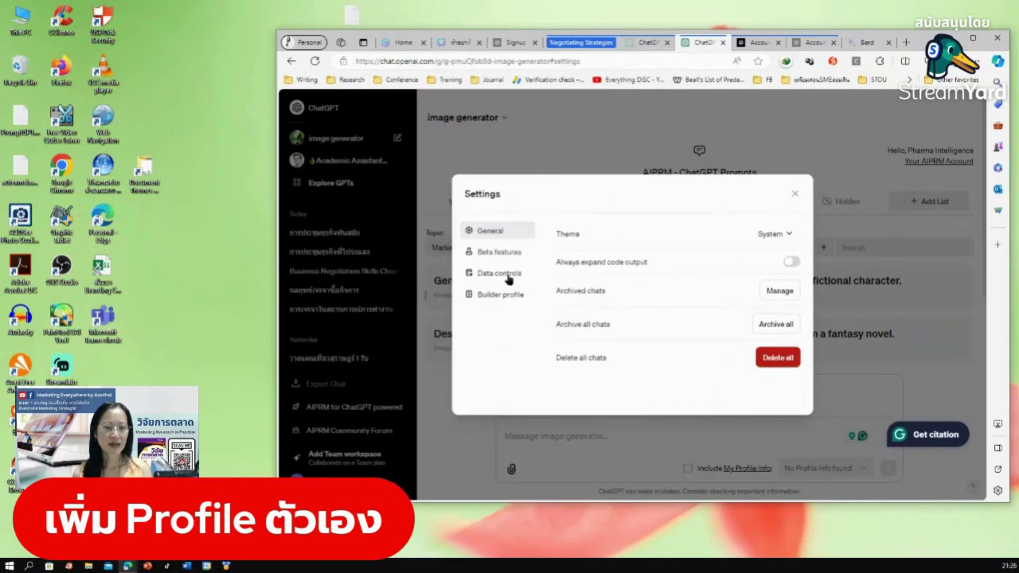
pyautogui.click(501, 293)
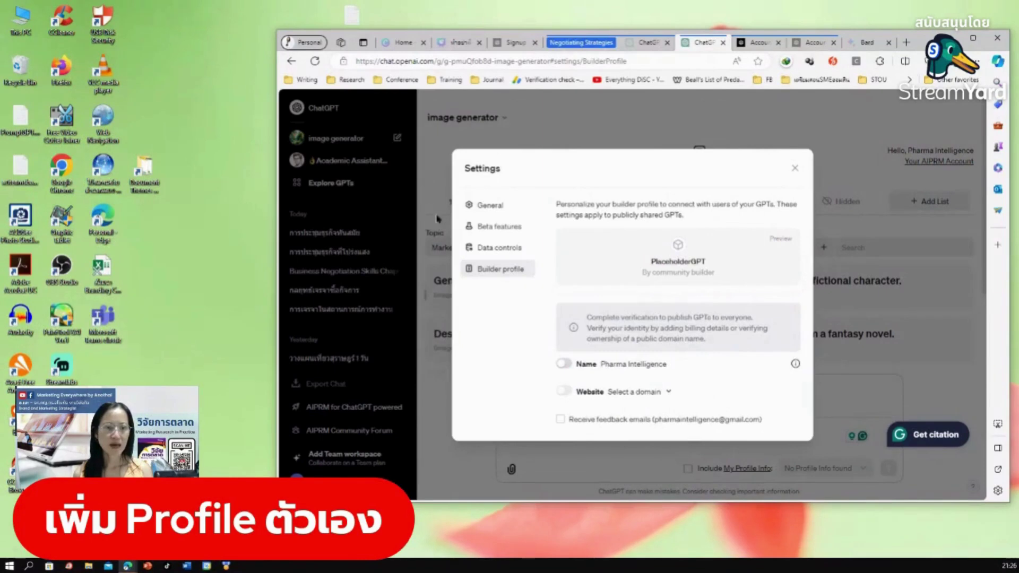
pyautogui.click(487, 206)
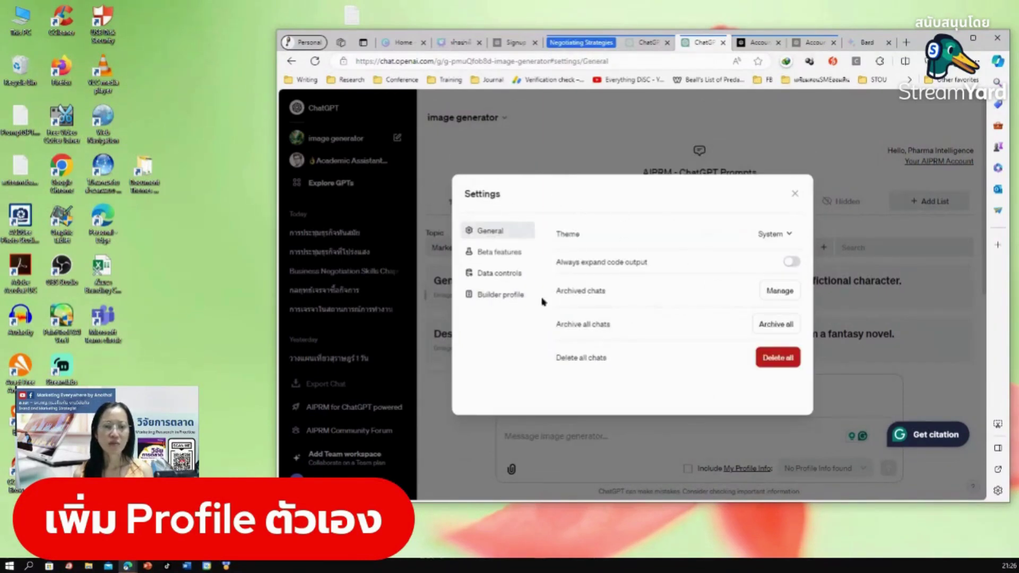
pyautogui.click(795, 194)
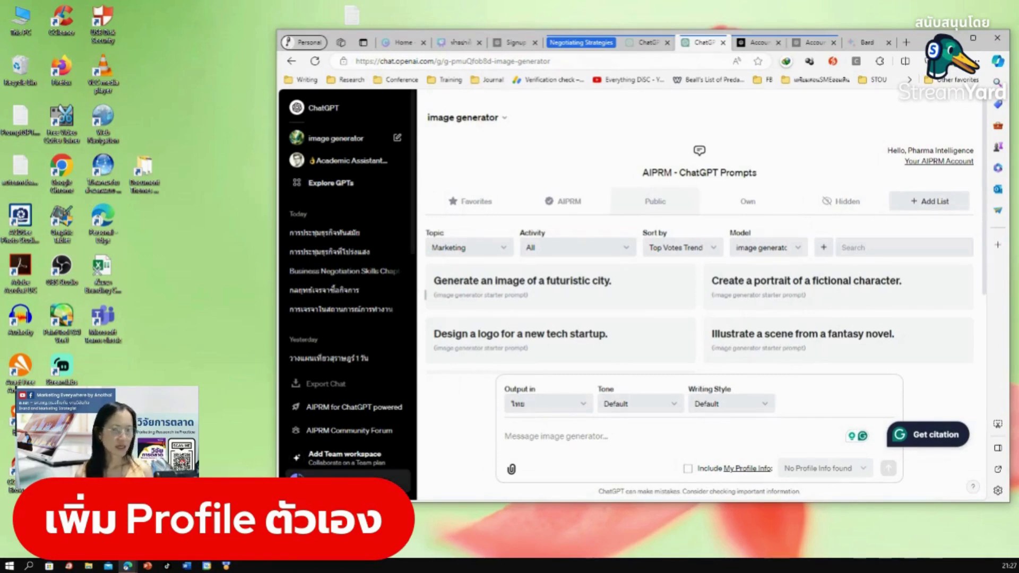
pyautogui.click(972, 41)
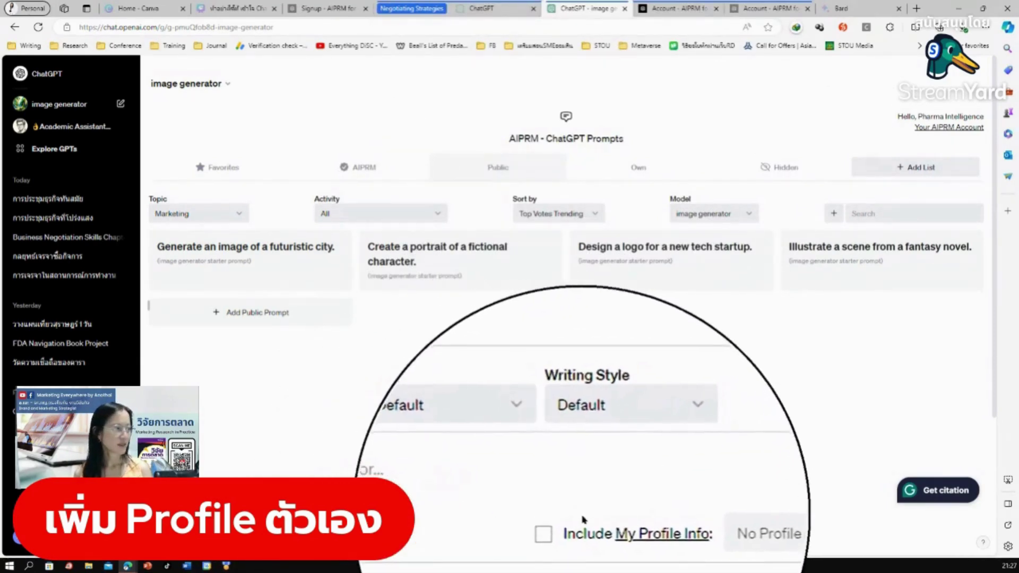
# Fill the message box with the starter prompt "Create a portrait of a fictional character.".
pyautogui.press('super+Escape')
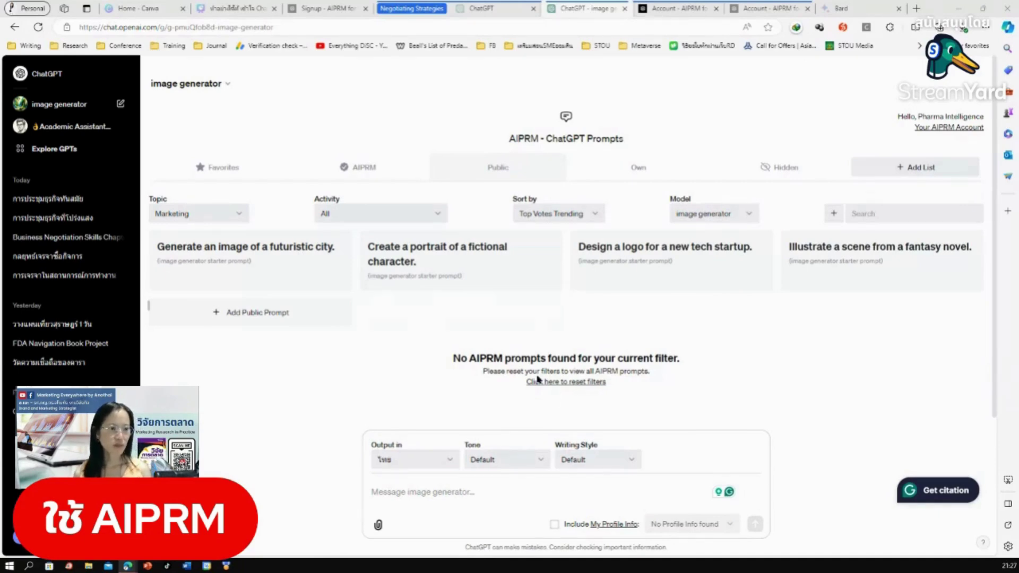
pyautogui.press('super+plus')
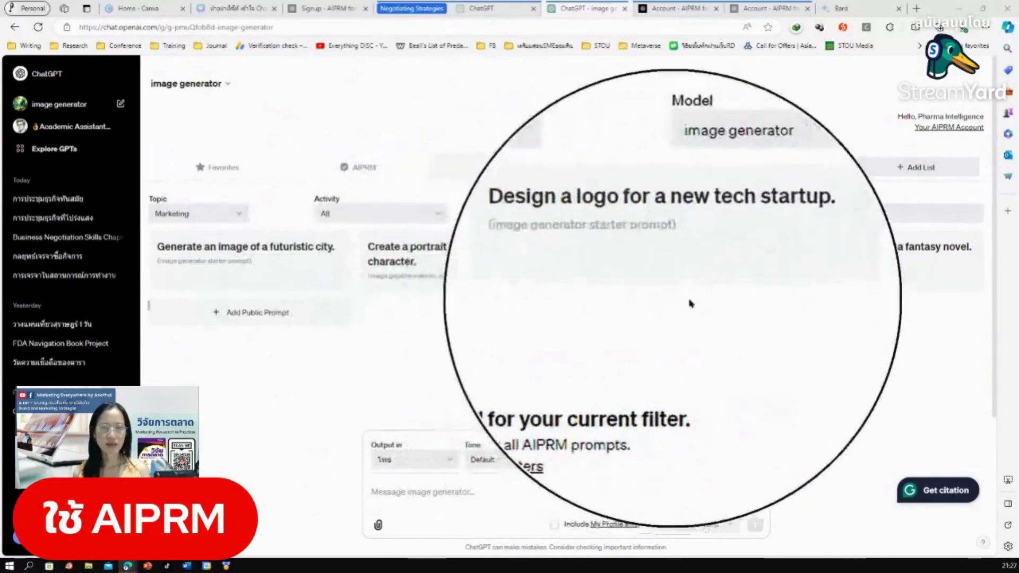
pyautogui.press('super+Escape')
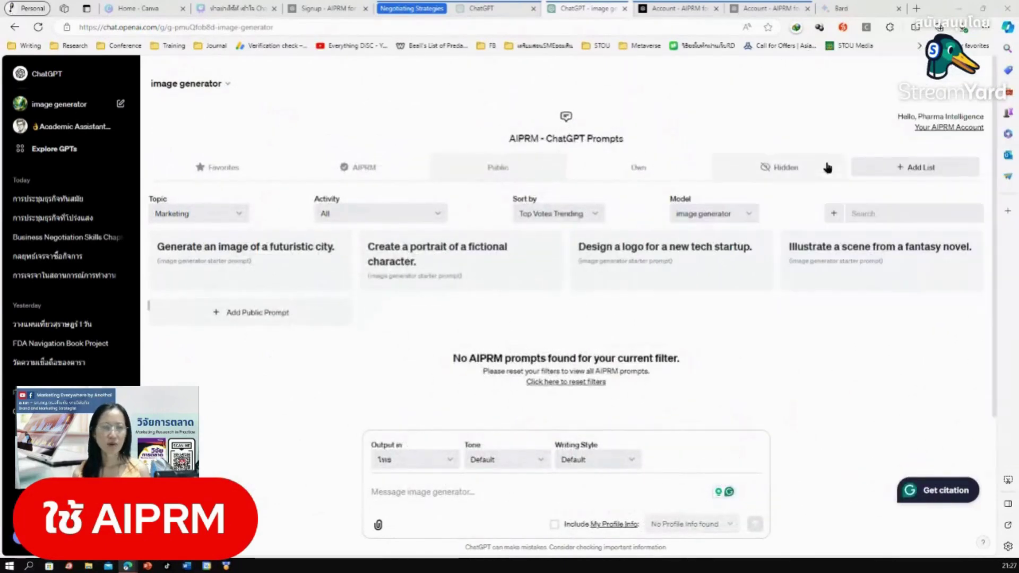
pyautogui.click(466, 269)
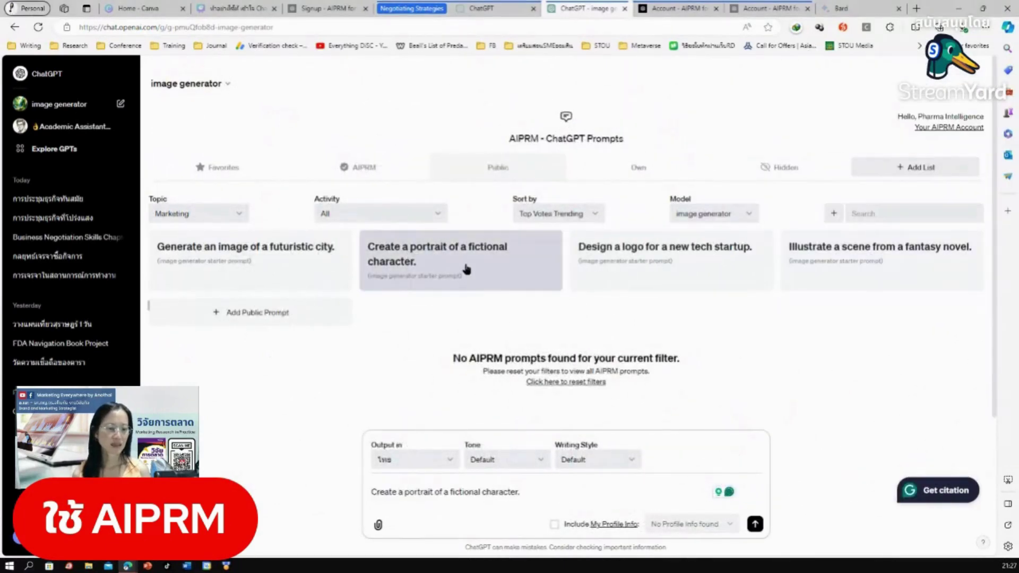
# Examine the Tone, Writing Style and output language options offered for the portrait prompt.
pyautogui.press('super+plus')
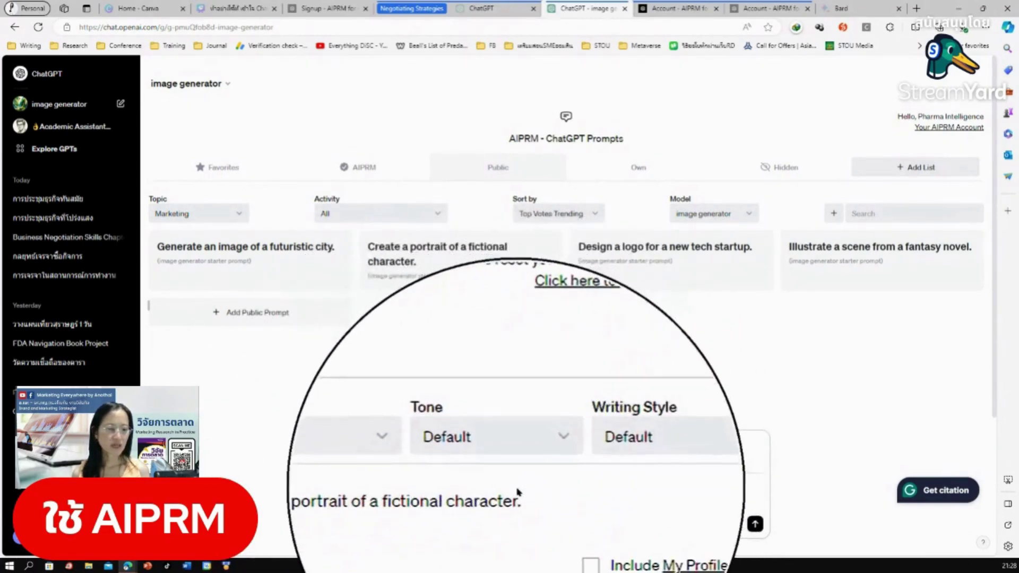
pyautogui.press('Escape')
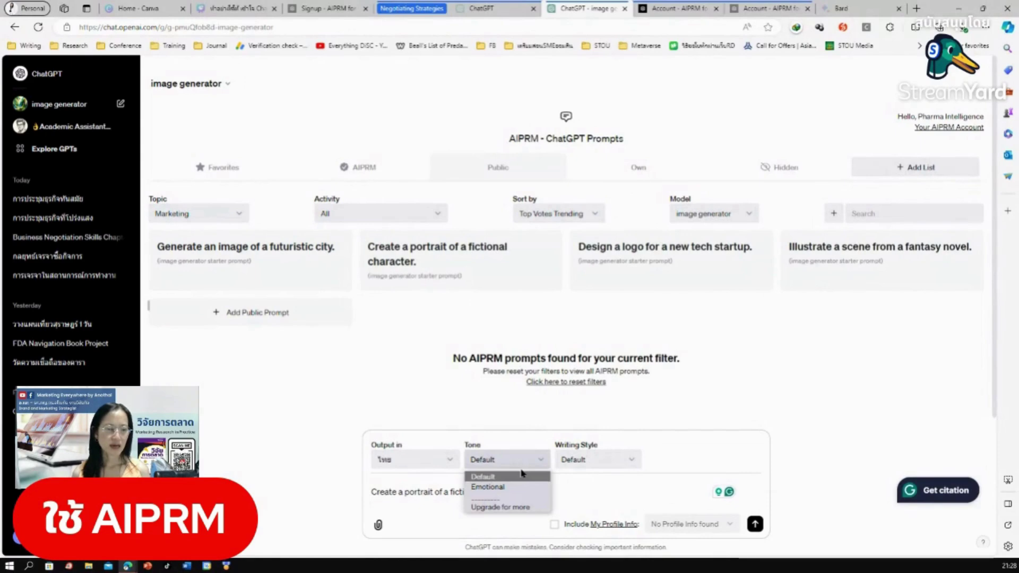
pyautogui.press('F11')
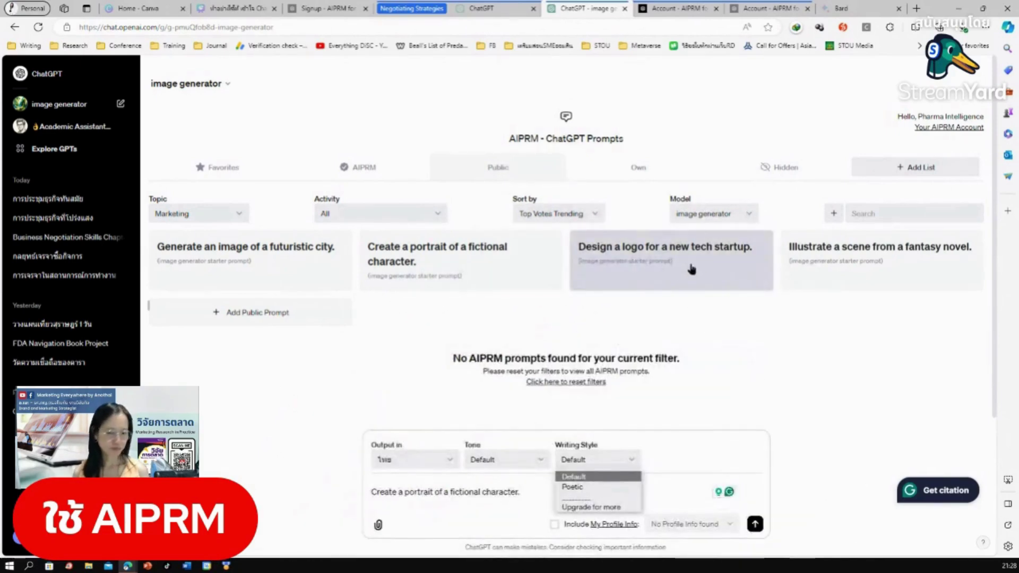
pyautogui.click(719, 440)
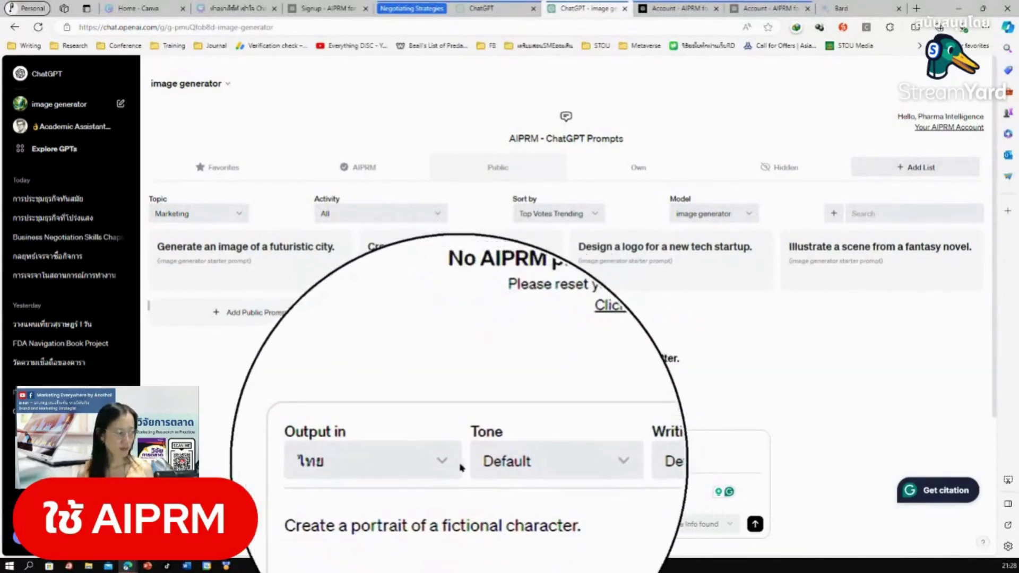
pyautogui.press('Escape')
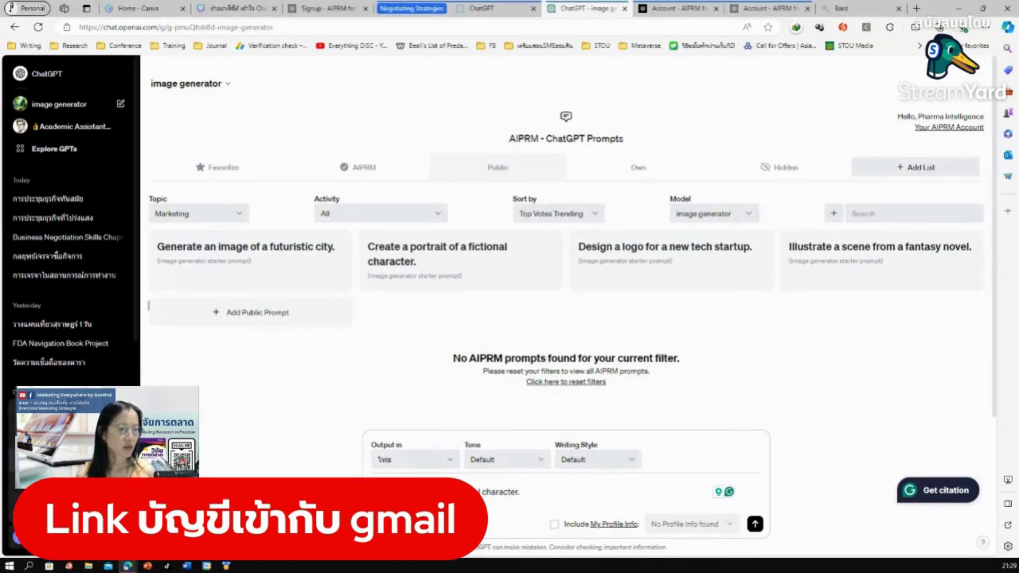
# Open the page listing the account's own GPTs.
pyautogui.click(53, 441)
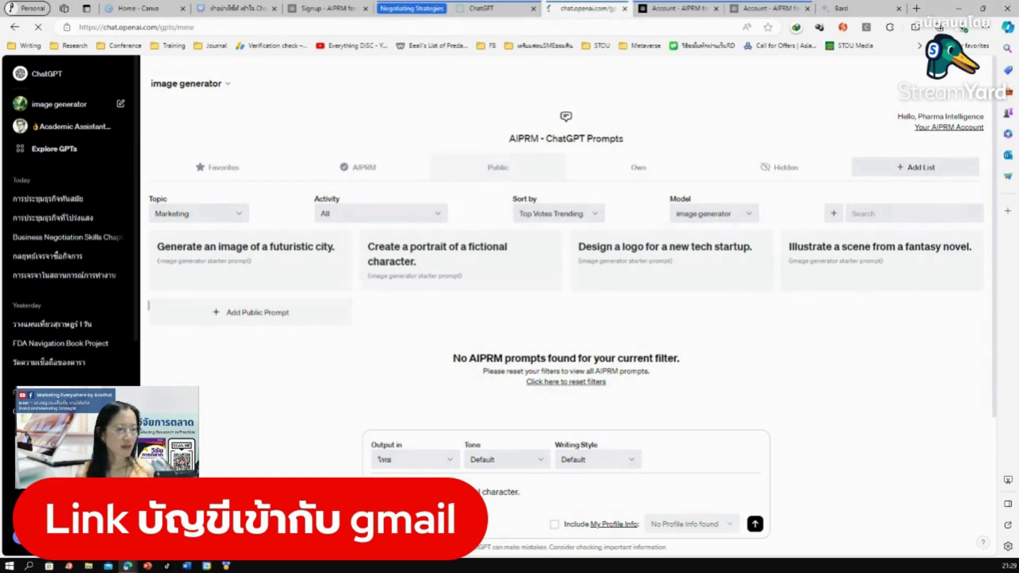